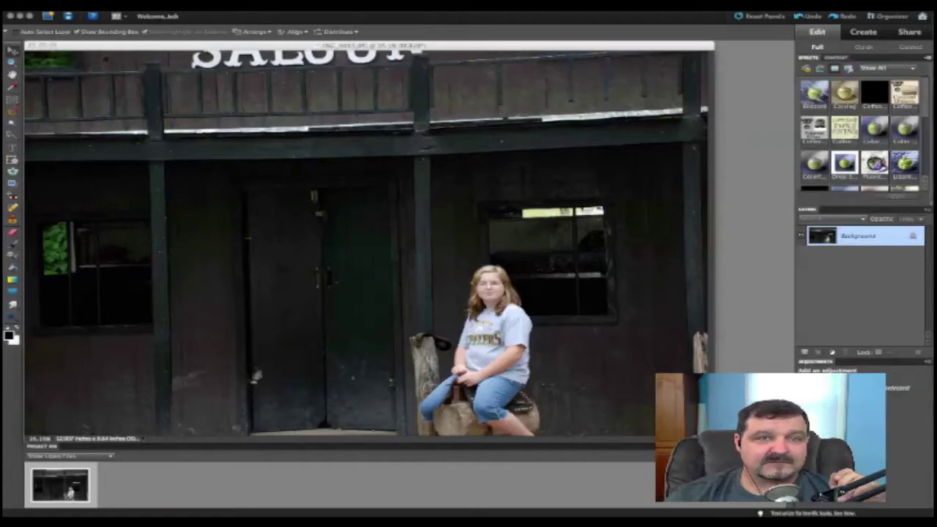
# - Dock the floating photo window into the editor's workspace
pyautogui.moveTo(367, 46); pyautogui.dragTo(378, 43)
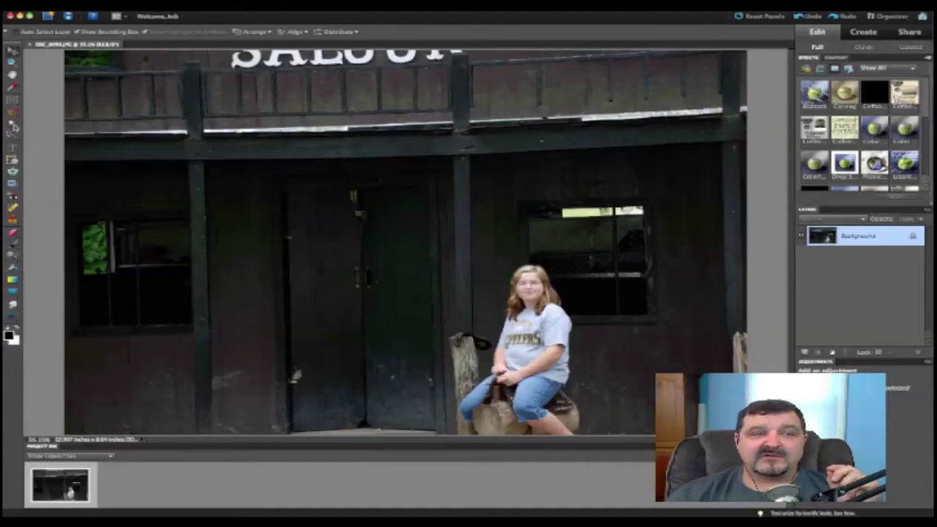
pyautogui.click(12, 126)
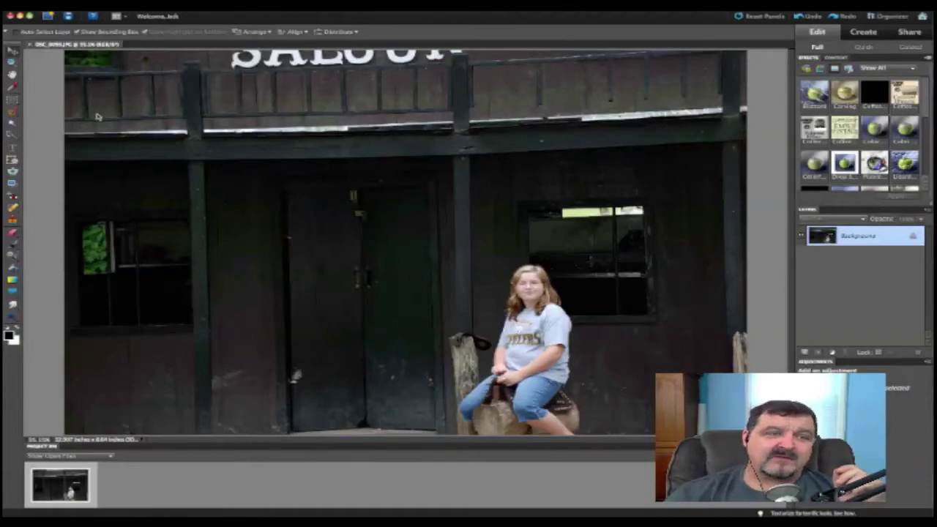
pyautogui.click(12, 113)
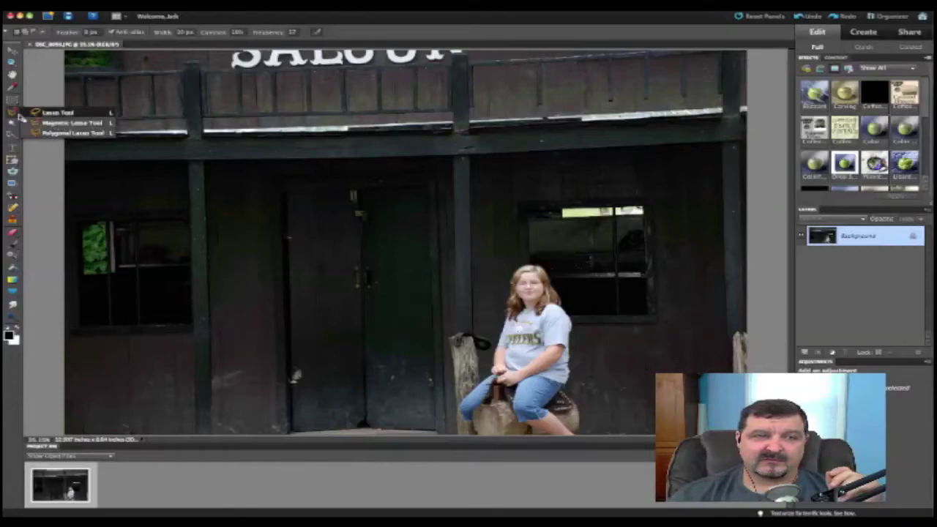
pyautogui.click(59, 123)
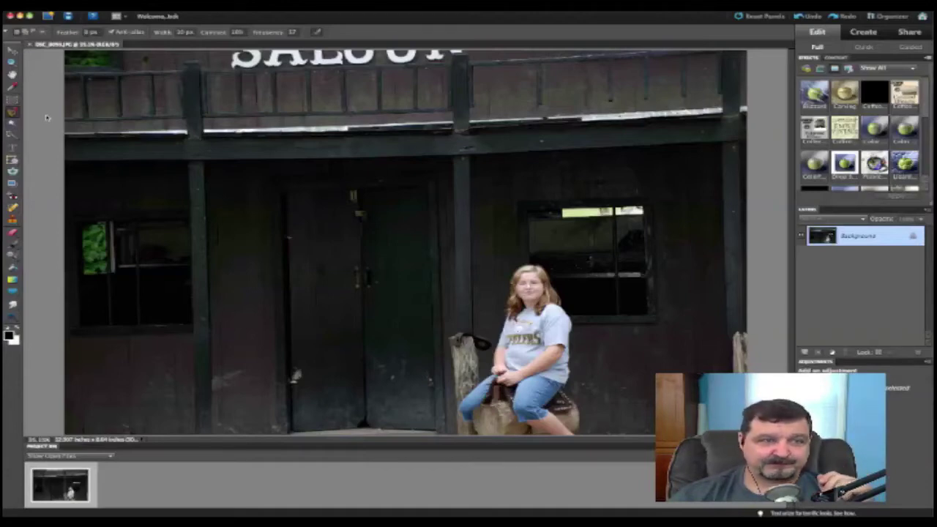
pyautogui.click(14, 101)
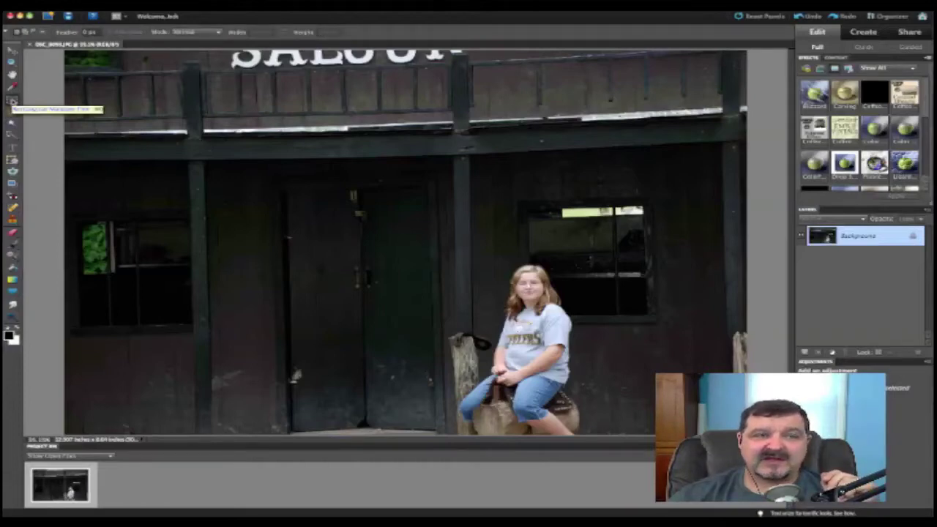
pyautogui.click(12, 102)
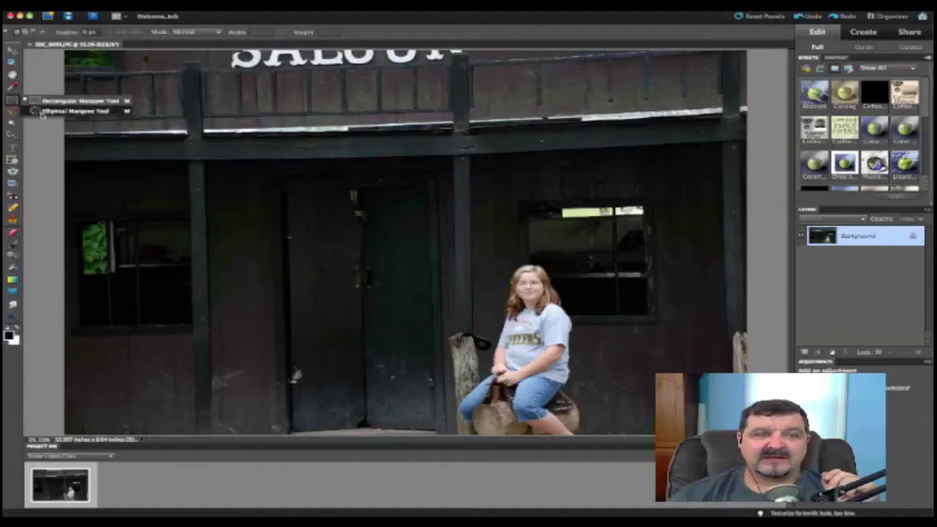
pyautogui.click(42, 111)
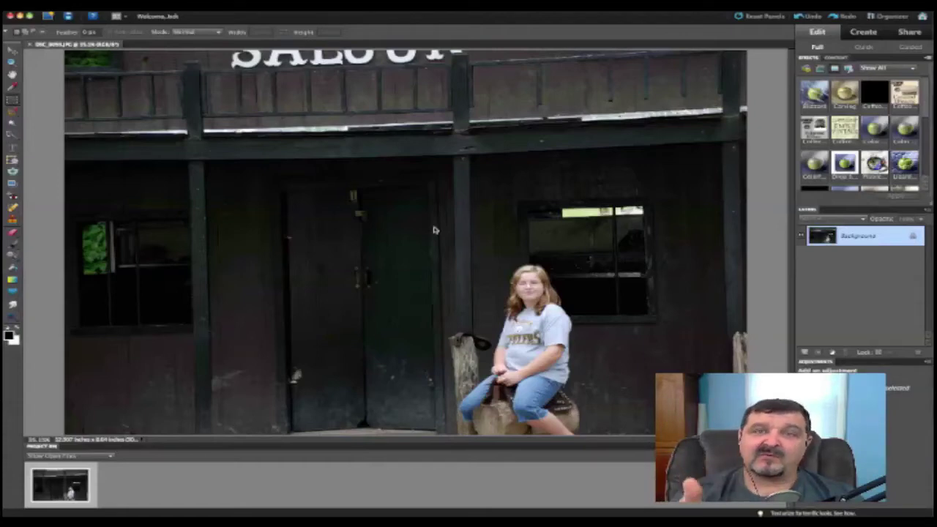
# - Duplicate the Background layer and open the copy in the Magic Extractor
pyautogui.press('super+j')
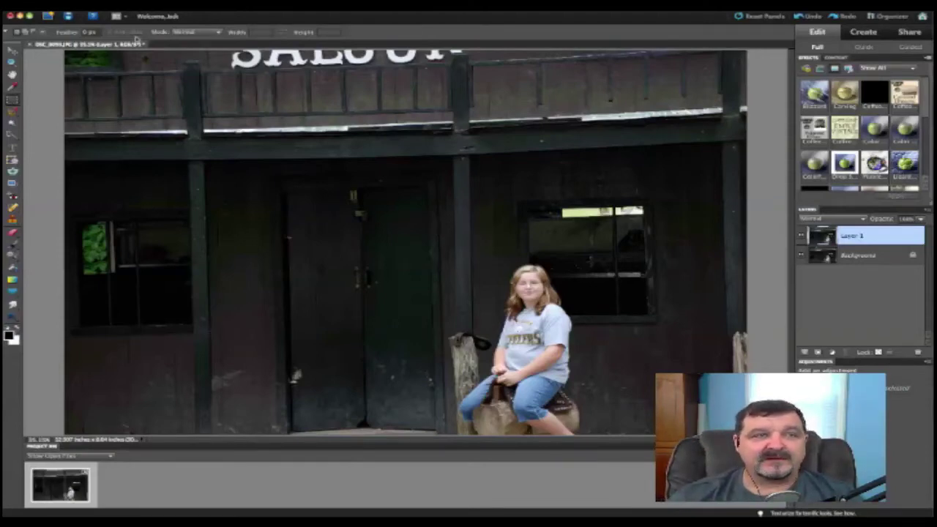
pyautogui.click(67, 12)
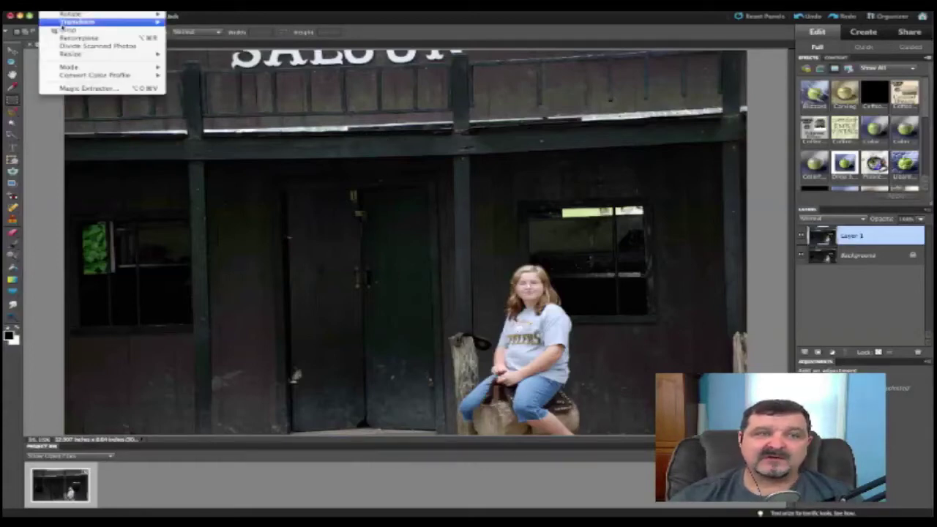
pyautogui.click(85, 88)
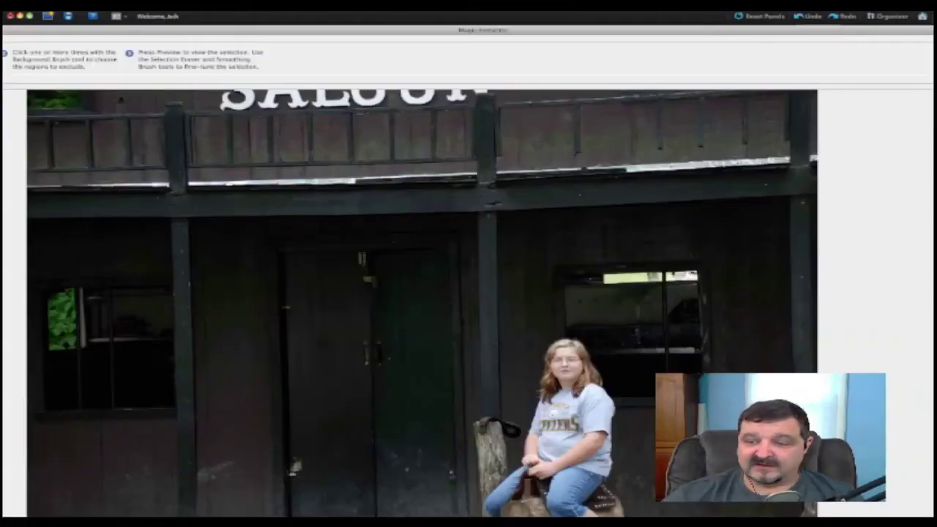
# - Resize and reposition the Magic Extractor dialog so its brush tools and options fit on the screen
pyautogui.moveTo(934, 516); pyautogui.dragTo(898, 419)
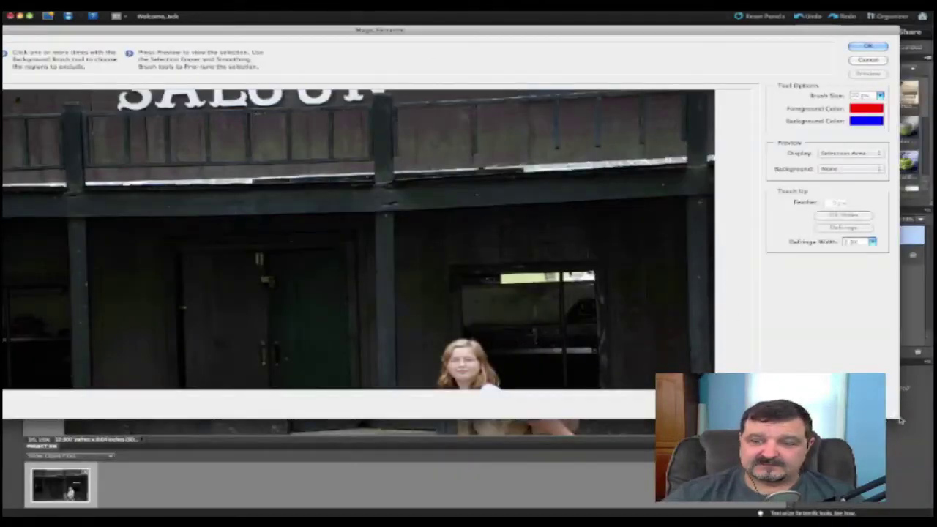
pyautogui.moveTo(899, 419); pyautogui.dragTo(780, 454)
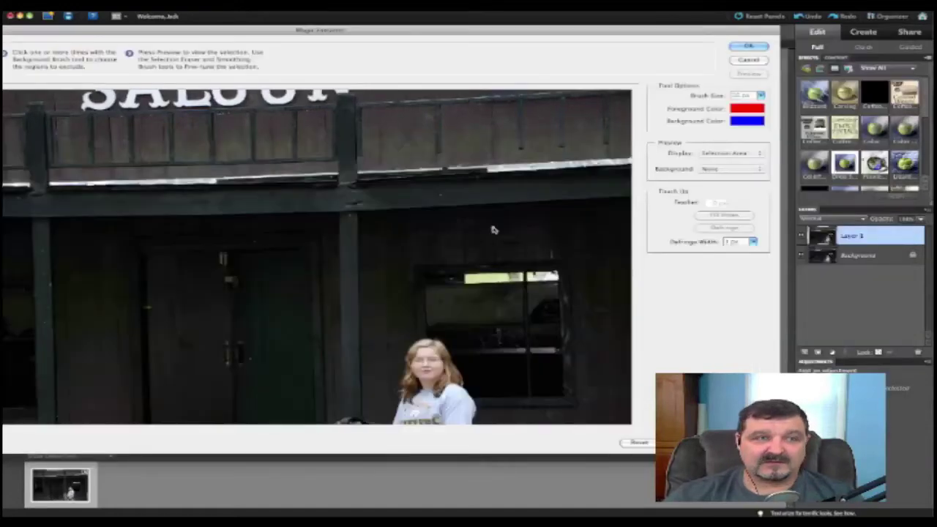
pyautogui.doubleClick(475, 33)
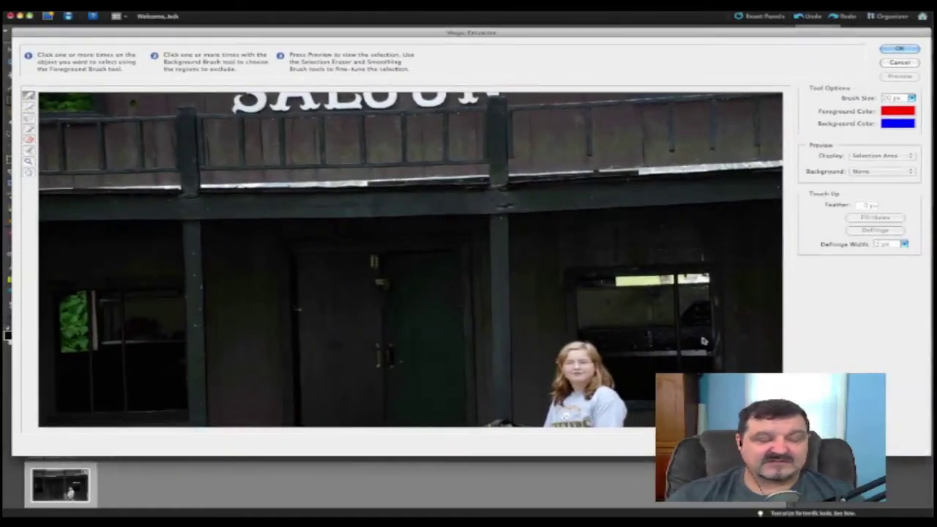
pyautogui.doubleClick(468, 33)
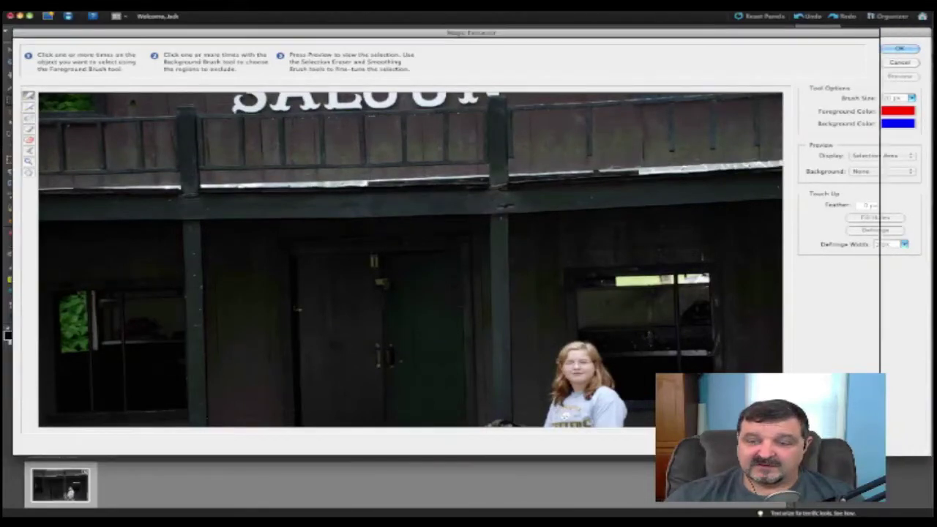
pyautogui.moveTo(463, 32); pyautogui.dragTo(469, 35)
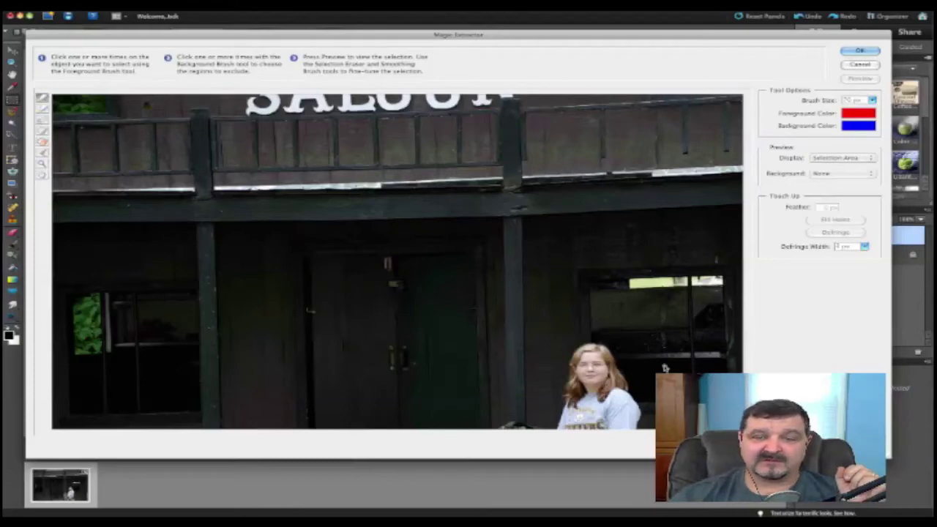
# - Enlarge the Foreground Brush and mark the seated girl and the saddle beneath her as the area to keep
pyautogui.hotkey('ctrl', '-')
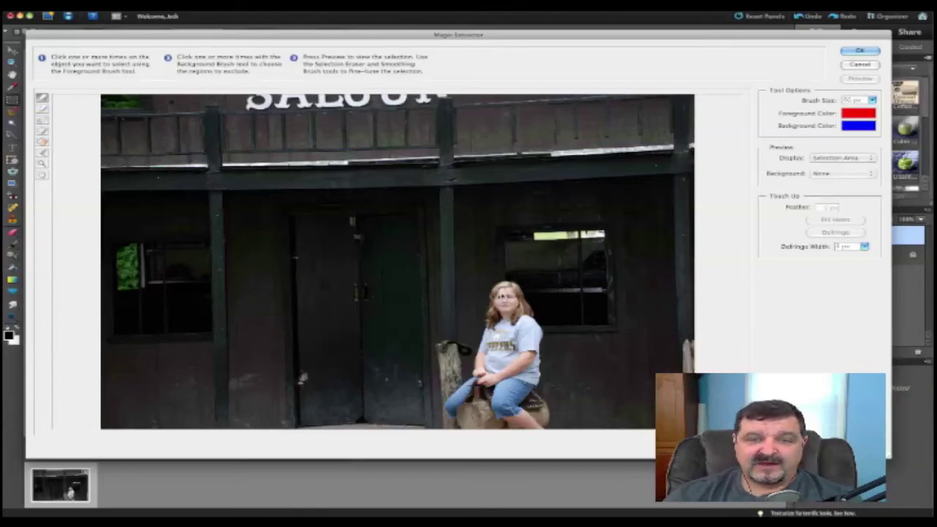
pyautogui.press(']')
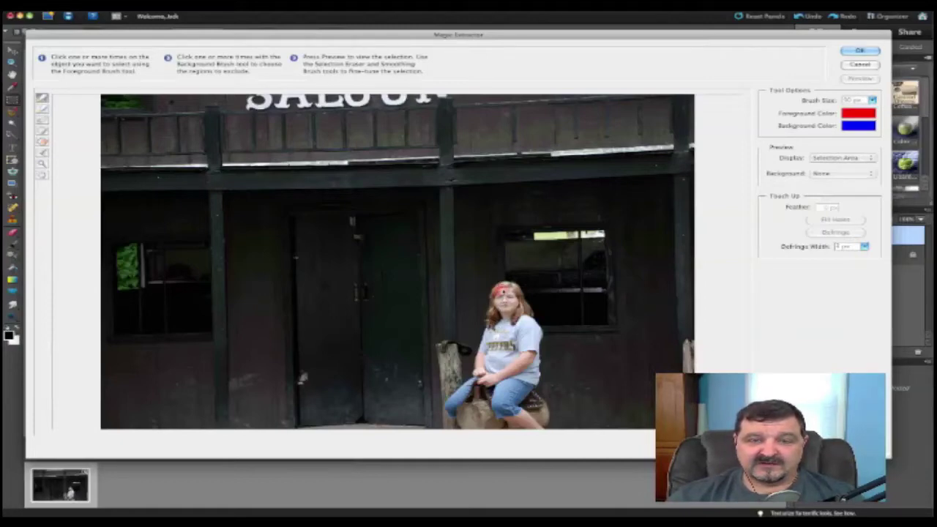
pyautogui.moveTo(516, 290)
pyautogui.mouseDown()
pyautogui.moveTo(538, 357)
pyautogui.moveTo(529, 403)
pyautogui.moveTo(543, 418)
pyautogui.moveTo(477, 431)
pyautogui.moveTo(456, 415)
pyautogui.moveTo(499, 300)
pyautogui.moveTo(504, 370)
pyautogui.moveTo(482, 401)
pyautogui.moveTo(494, 419)
pyautogui.moveTo(510, 387)
pyautogui.moveTo(515, 337)
pyautogui.moveTo(520, 378)
pyautogui.mouseUp()
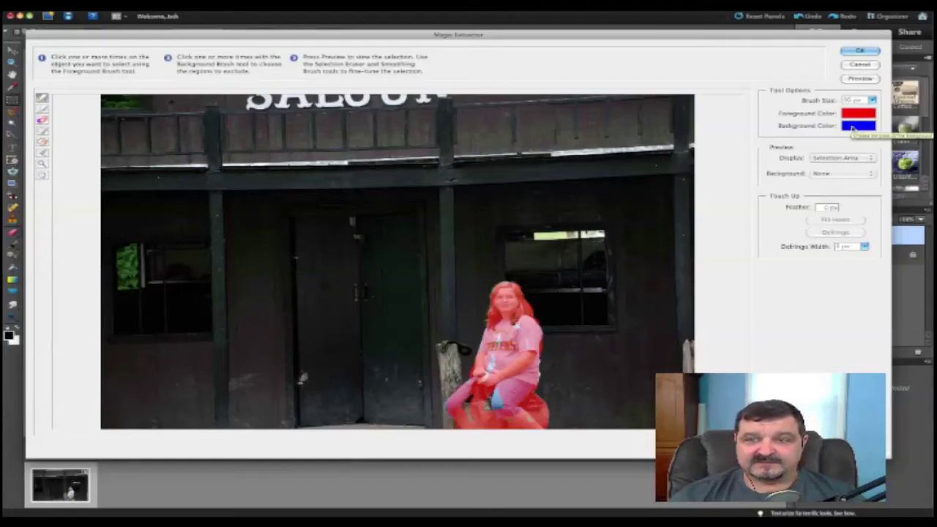
# - Keep blue as the background colour and paint the saloon building around the girl with the Background Brush to exclude it
pyautogui.click(853, 129)
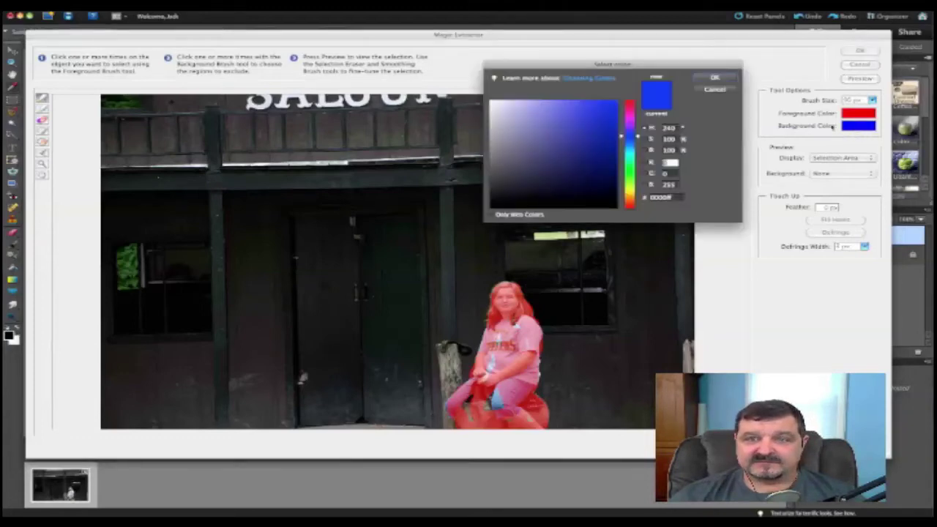
pyautogui.click(714, 77)
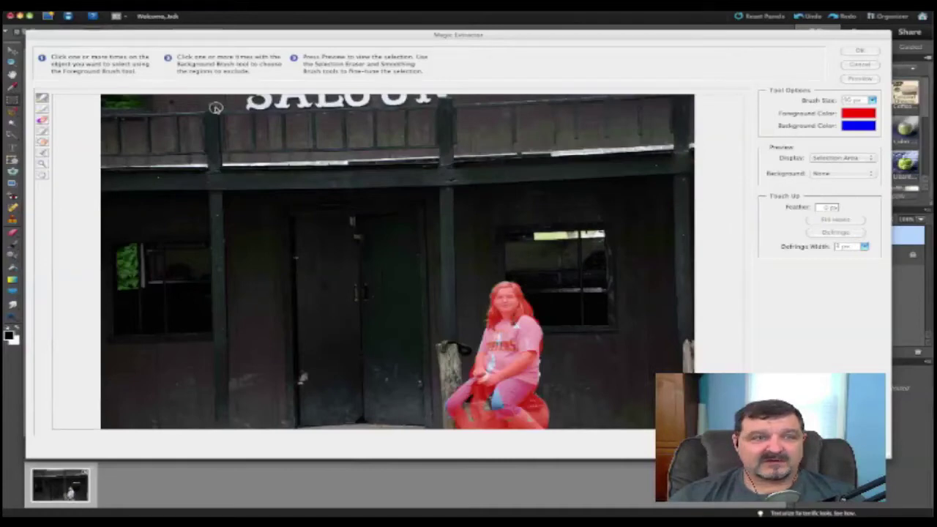
pyautogui.click(42, 109)
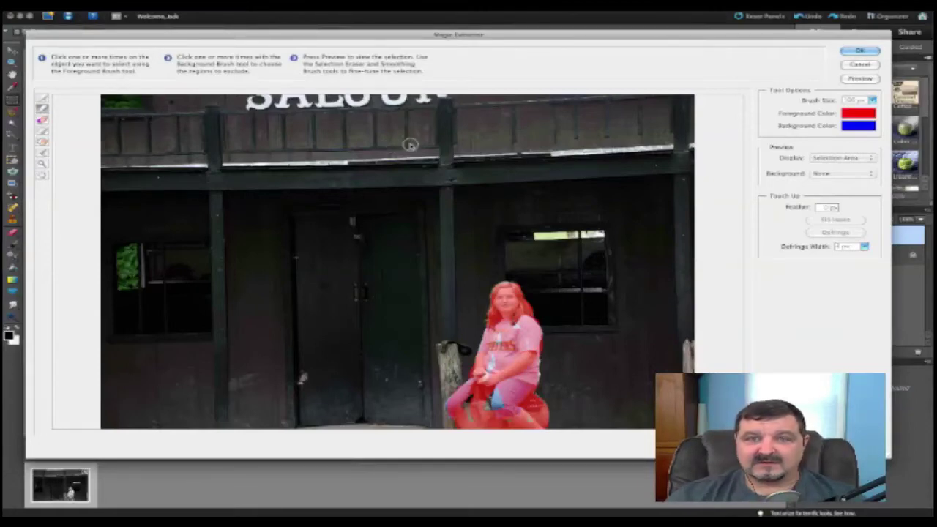
pyautogui.moveTo(122, 105)
pyautogui.mouseDown()
pyautogui.moveTo(632, 117)
pyautogui.moveTo(608, 136)
pyautogui.moveTo(344, 194)
pyautogui.moveTo(609, 190)
pyautogui.moveTo(430, 229)
pyautogui.mouseUp()
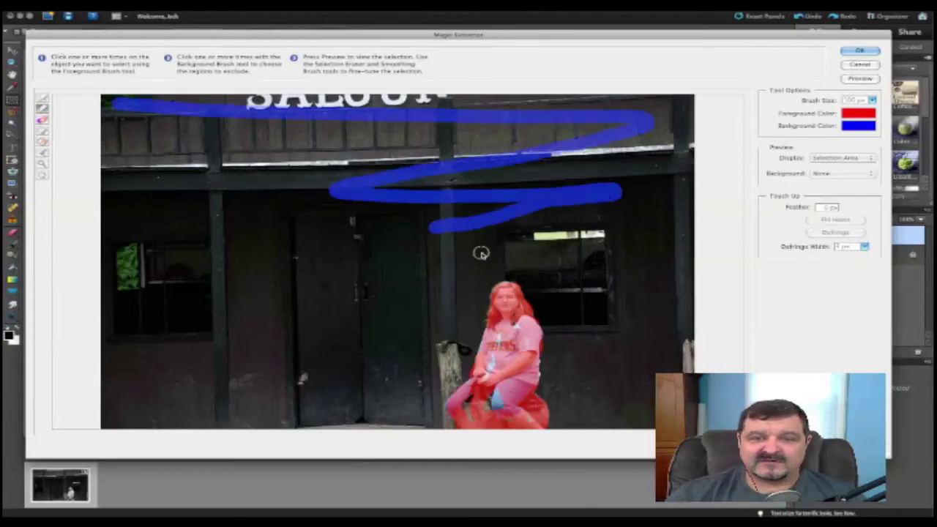
pyautogui.moveTo(487, 259)
pyautogui.mouseDown()
pyautogui.moveTo(469, 285)
pyautogui.moveTo(467, 353)
pyautogui.moveTo(431, 426)
pyautogui.mouseUp()
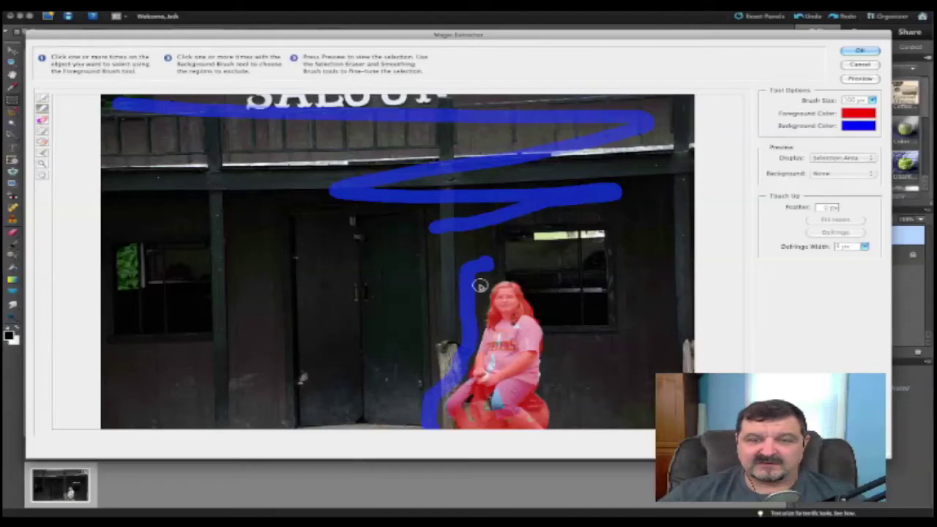
pyautogui.moveTo(480, 278)
pyautogui.mouseDown()
pyautogui.moveTo(527, 274)
pyautogui.moveTo(540, 285)
pyautogui.moveTo(559, 338)
pyautogui.moveTo(558, 378)
pyautogui.moveTo(571, 394)
pyautogui.moveTo(562, 425)
pyautogui.moveTo(560, 347)
pyautogui.moveTo(571, 414)
pyautogui.moveTo(584, 421)
pyautogui.moveTo(686, 311)
pyautogui.moveTo(657, 160)
pyautogui.moveTo(665, 109)
pyautogui.moveTo(535, 125)
pyautogui.moveTo(643, 153)
pyautogui.moveTo(586, 184)
pyautogui.moveTo(663, 207)
pyautogui.moveTo(560, 209)
pyautogui.moveTo(660, 258)
pyautogui.moveTo(638, 417)
pyautogui.moveTo(634, 373)
pyautogui.moveTo(594, 294)
pyautogui.moveTo(525, 229)
pyautogui.moveTo(466, 226)
pyautogui.moveTo(545, 260)
pyautogui.moveTo(604, 388)
pyautogui.moveTo(624, 376)
pyautogui.moveTo(631, 296)
pyautogui.moveTo(516, 224)
pyautogui.moveTo(410, 232)
pyautogui.moveTo(332, 298)
pyautogui.moveTo(410, 277)
pyautogui.moveTo(436, 259)
pyautogui.moveTo(222, 329)
pyautogui.moveTo(382, 325)
pyautogui.moveTo(438, 306)
pyautogui.moveTo(414, 326)
pyautogui.moveTo(433, 335)
pyautogui.moveTo(383, 407)
pyautogui.moveTo(138, 414)
pyautogui.moveTo(335, 385)
pyautogui.moveTo(140, 367)
pyautogui.moveTo(113, 143)
pyautogui.moveTo(223, 129)
pyautogui.moveTo(158, 155)
pyautogui.moveTo(233, 193)
pyautogui.moveTo(402, 247)
pyautogui.moveTo(227, 354)
pyautogui.moveTo(402, 341)
pyautogui.moveTo(375, 407)
pyautogui.moveTo(448, 255)
pyautogui.moveTo(175, 270)
pyautogui.moveTo(124, 222)
pyautogui.moveTo(109, 383)
pyautogui.mouseUp()
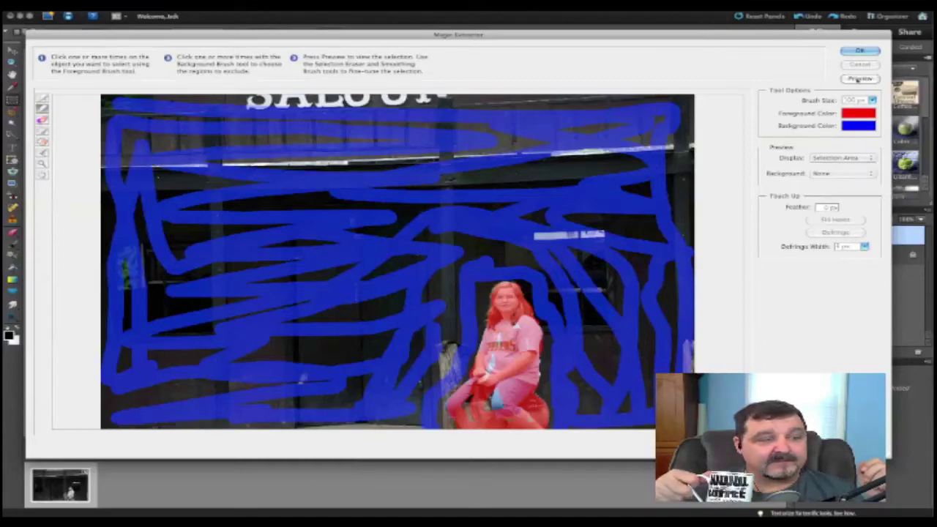
# - Preview and apply the extraction, and hide the original Background layer to show only the cutout
pyautogui.click(858, 79)
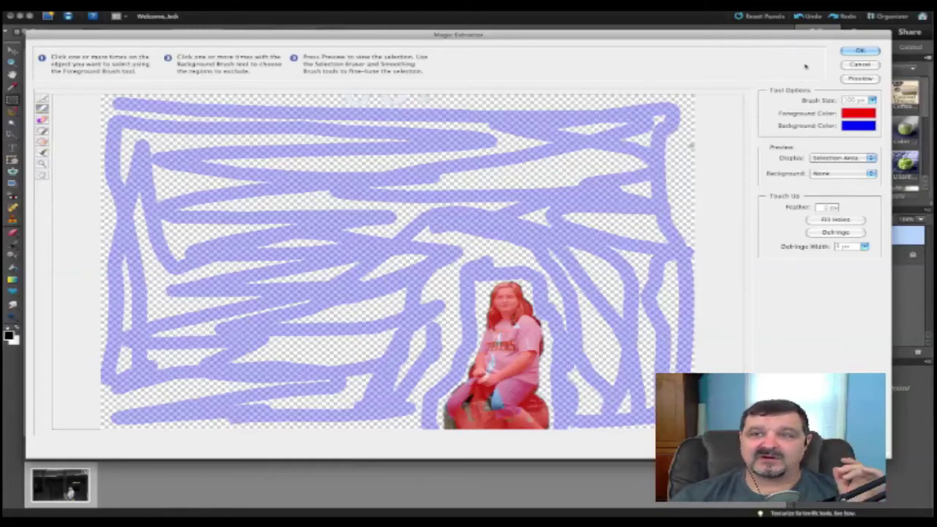
pyautogui.click(856, 52)
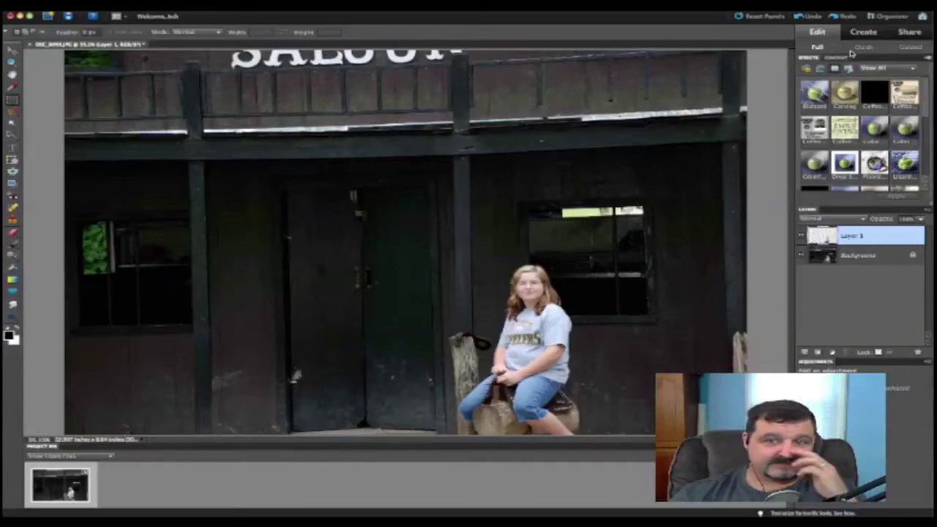
pyautogui.click(802, 256)
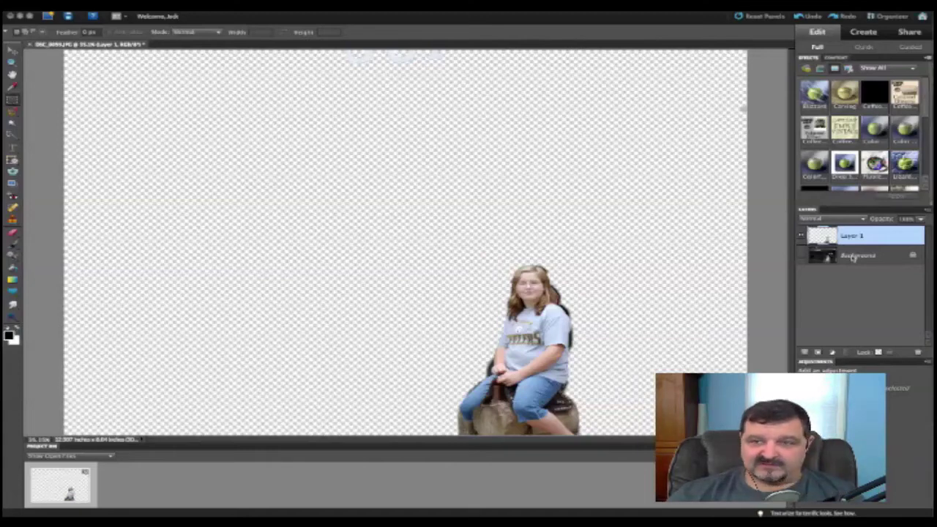
# - Add a new layer filled with red (RGB 215, 29, 29) and place it beneath the cutout layer
pyautogui.click(806, 352)
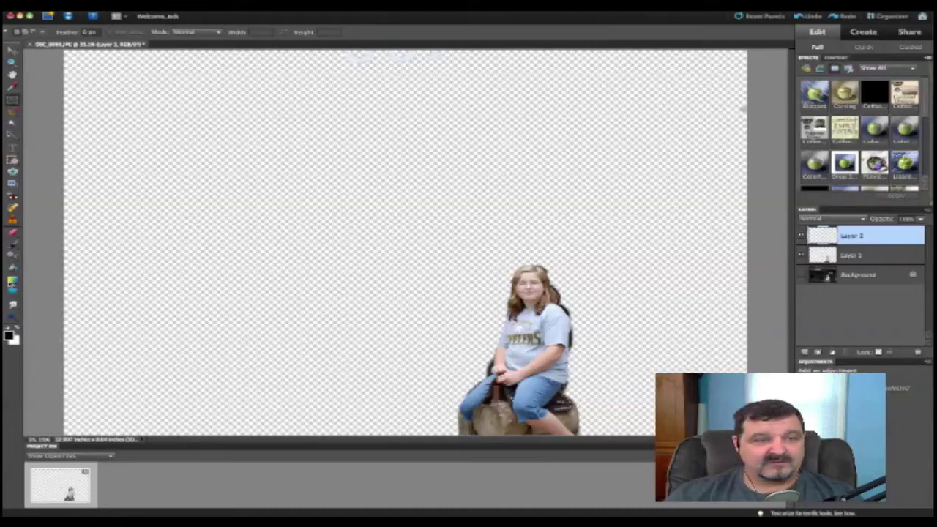
pyautogui.click(10, 335)
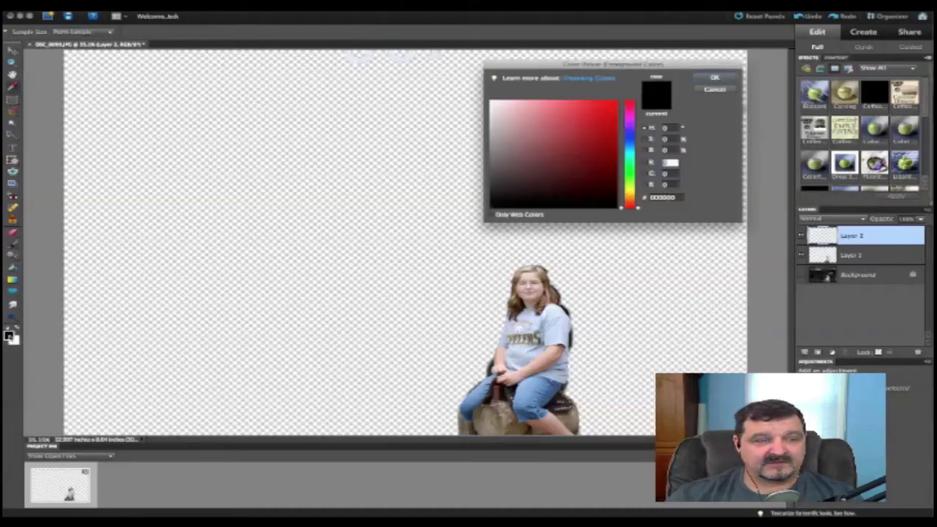
pyautogui.click(599, 122)
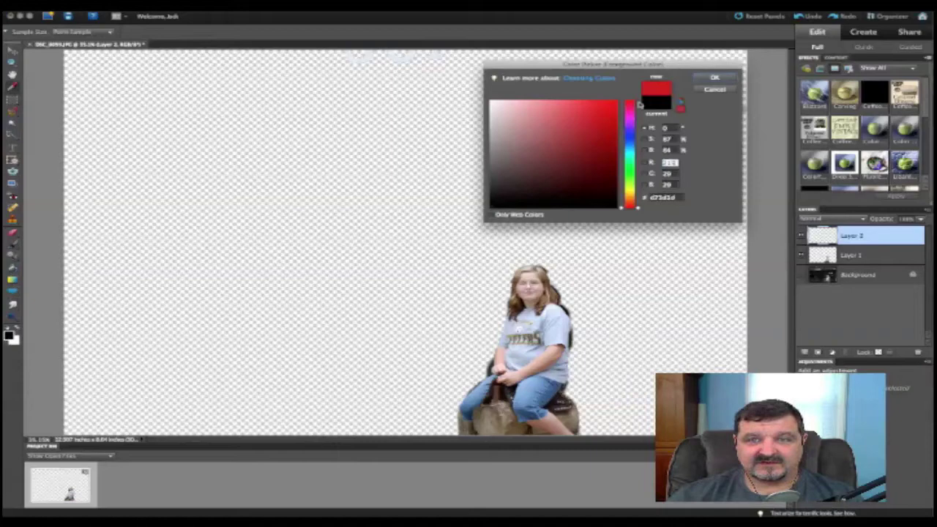
pyautogui.click(703, 79)
pyautogui.click(14, 268)
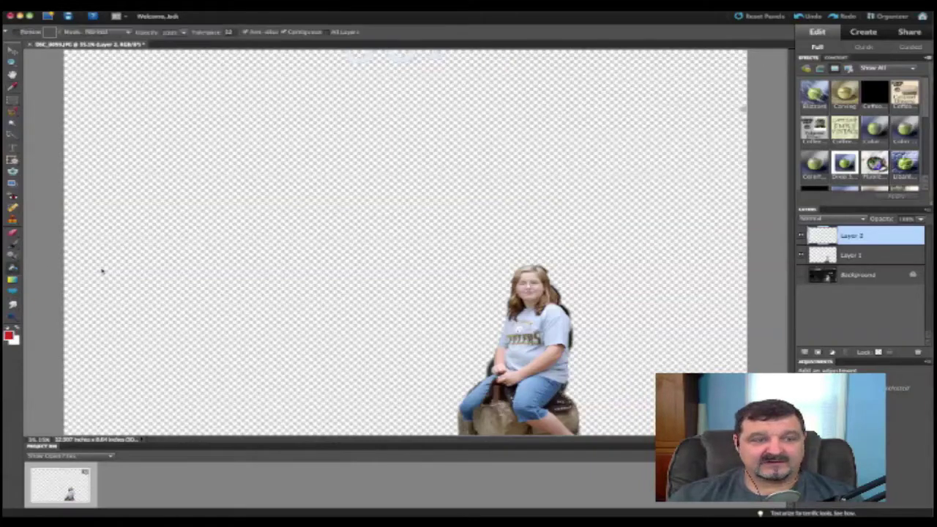
pyautogui.click(126, 271)
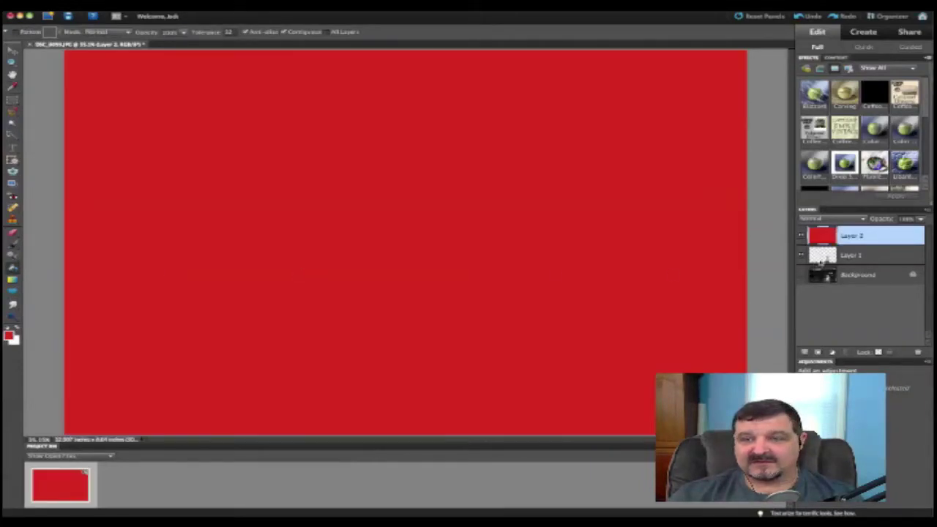
pyautogui.moveTo(825, 236); pyautogui.dragTo(826, 260)
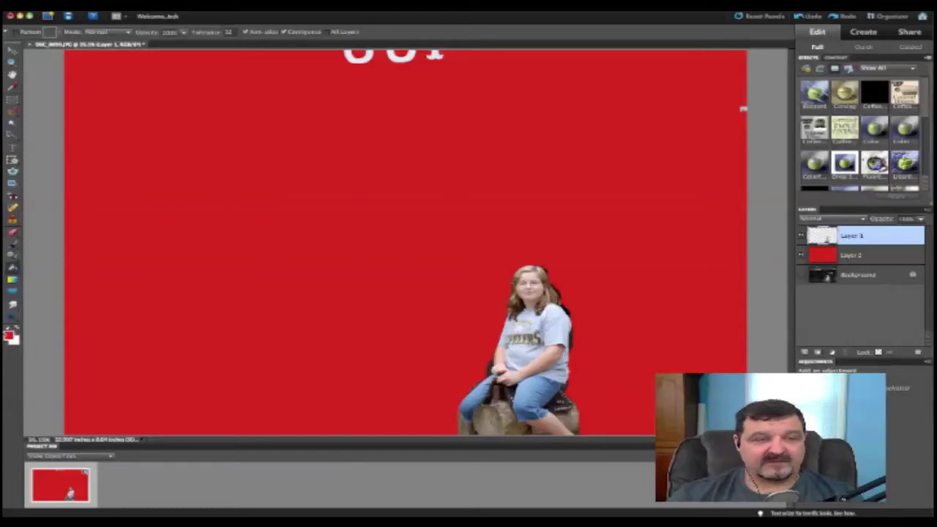
# - Erase the leftover saloon sign lettering and the stray speck near the photo's upper edge from the cutout layer
pyautogui.click(14, 234)
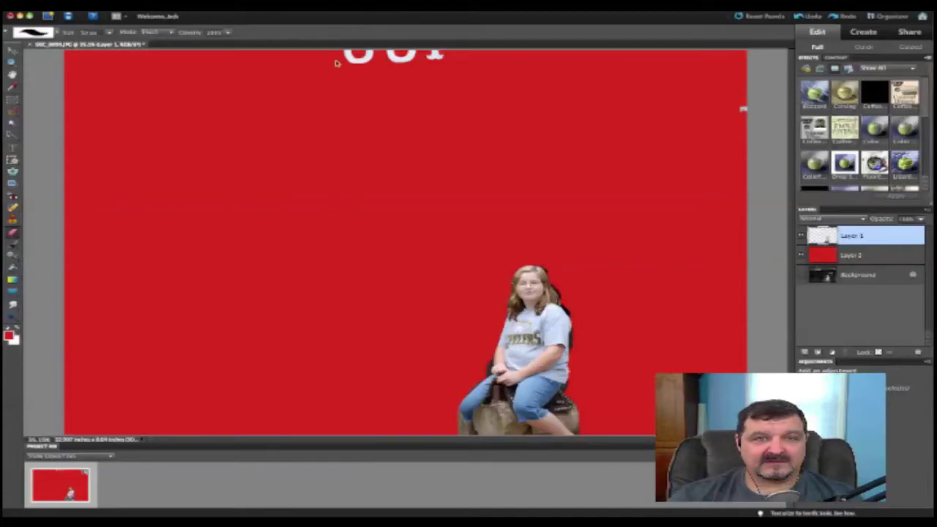
pyautogui.moveTo(335, 63)
pyautogui.mouseDown()
pyautogui.moveTo(379, 54)
pyautogui.moveTo(325, 65)
pyautogui.moveTo(446, 65)
pyautogui.moveTo(389, 61)
pyautogui.mouseUp()
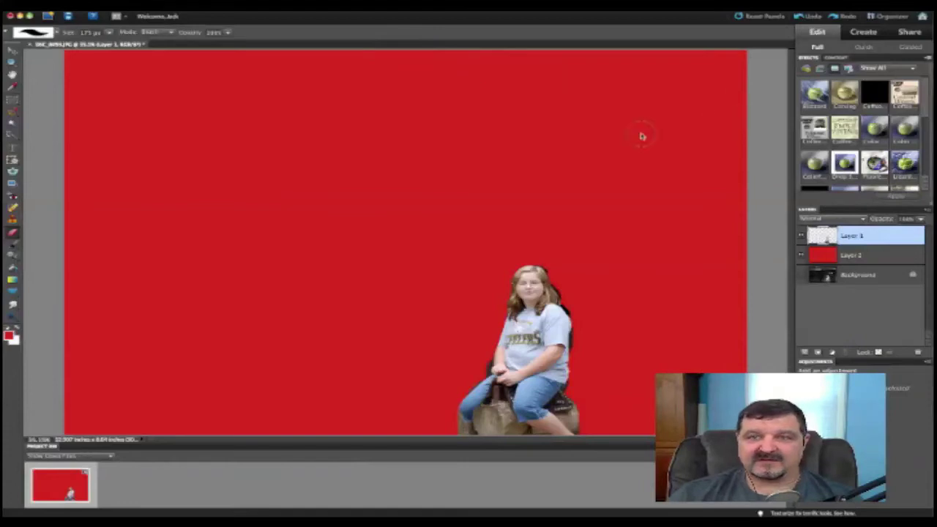
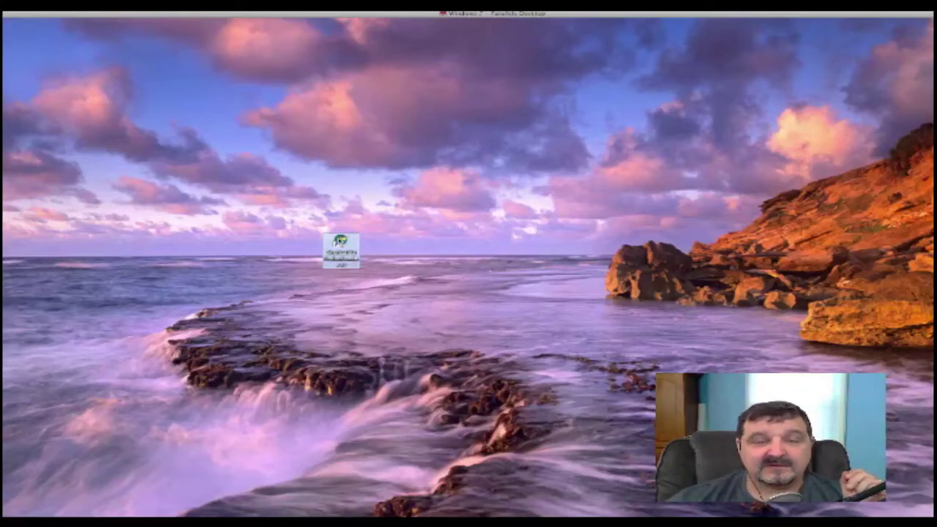
# - Switch to Easy Action Loader from its desktop shortcut and move its window higher on the desktop
pyautogui.doubleClick(341, 251)
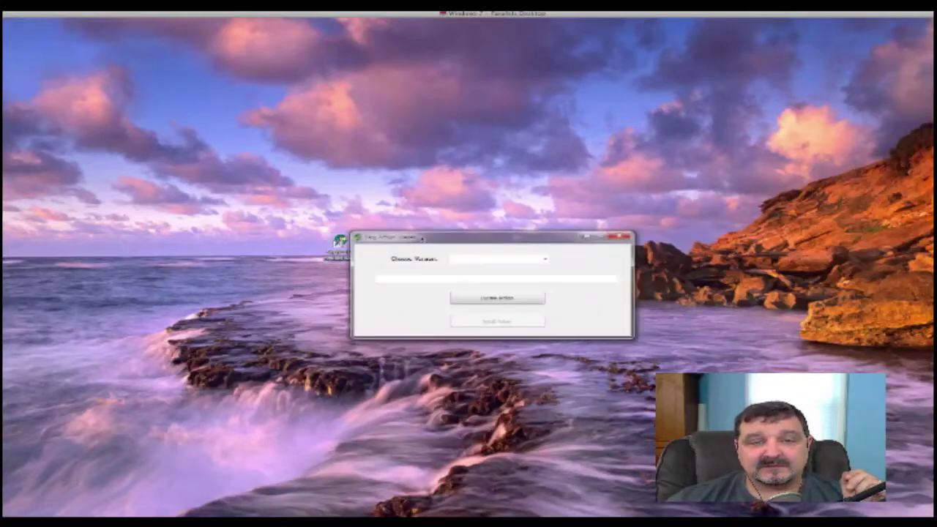
pyautogui.moveTo(423, 238); pyautogui.dragTo(410, 192)
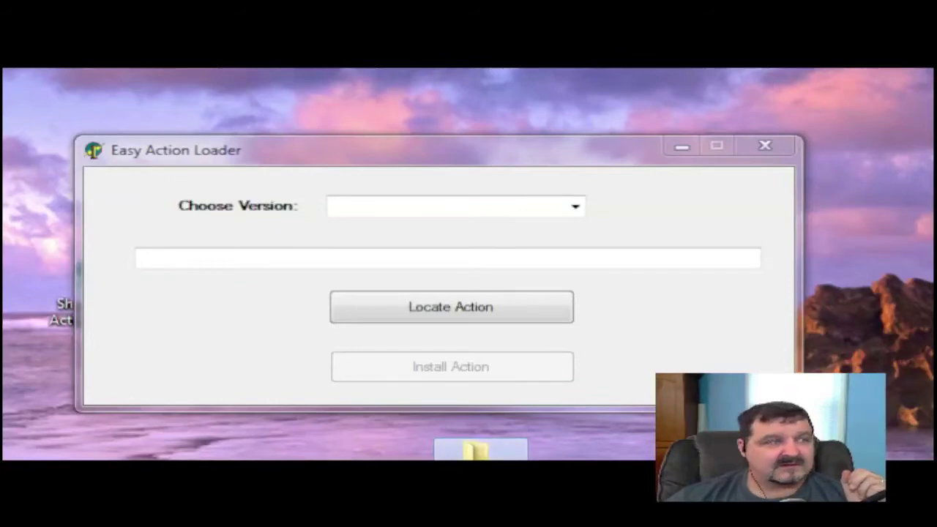
# - Browse the desktop's Actions folder, check the extraction option for CoffeeShop_Sharpen.zip, and open the extracted CoffeeShop_Sharpen folder and its CoffeeShop Sharpen subfolder
pyautogui.click(480, 450)
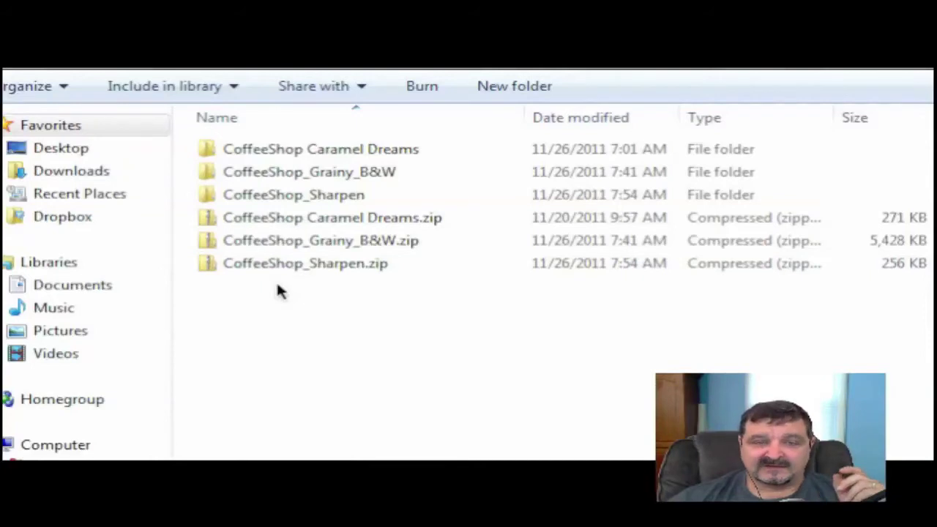
pyautogui.rightClick(298, 265)
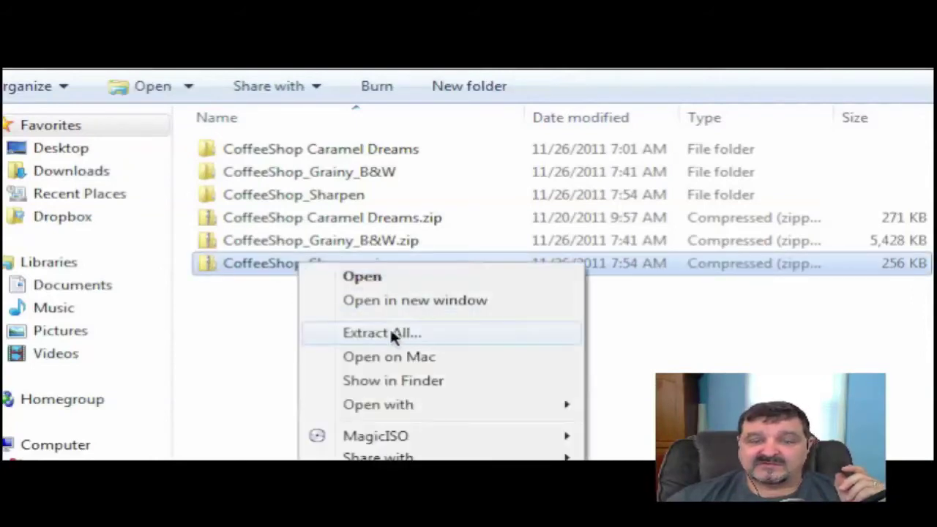
pyautogui.click(261, 326)
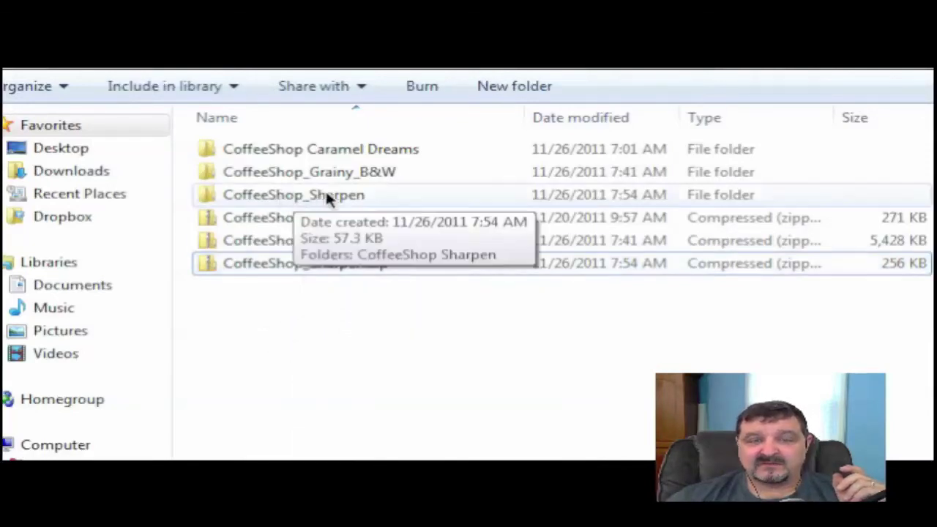
pyautogui.doubleClick(277, 195)
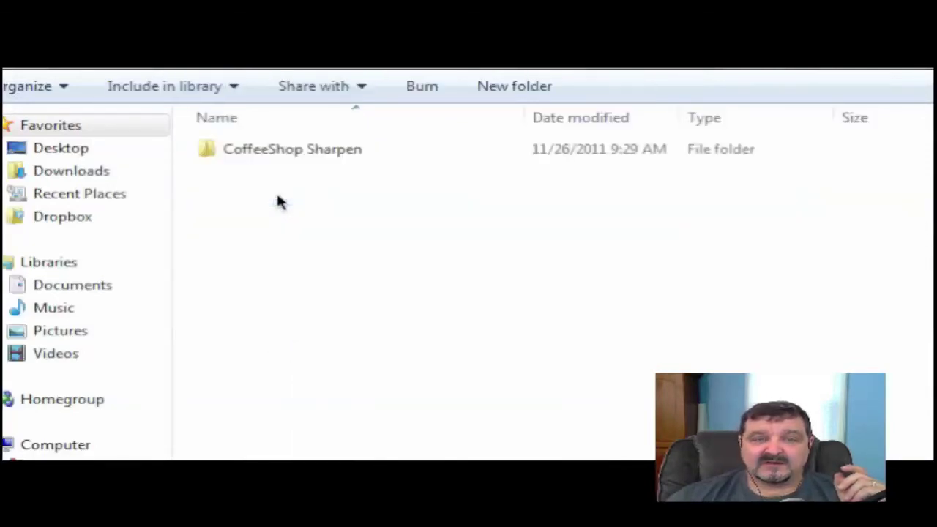
pyautogui.doubleClick(285, 152)
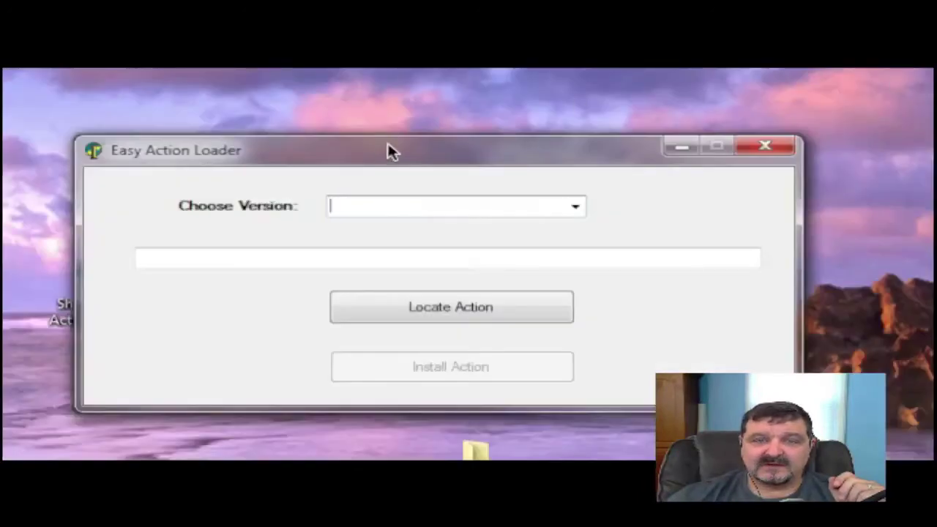
# - Choose Version 10 as the Elements version for the action installation in Easy Action Loader
pyautogui.moveTo(388, 148)
pyautogui.mouseDown()
pyautogui.moveTo(408, 154)
pyautogui.moveTo(383, 148)
pyautogui.mouseUp()
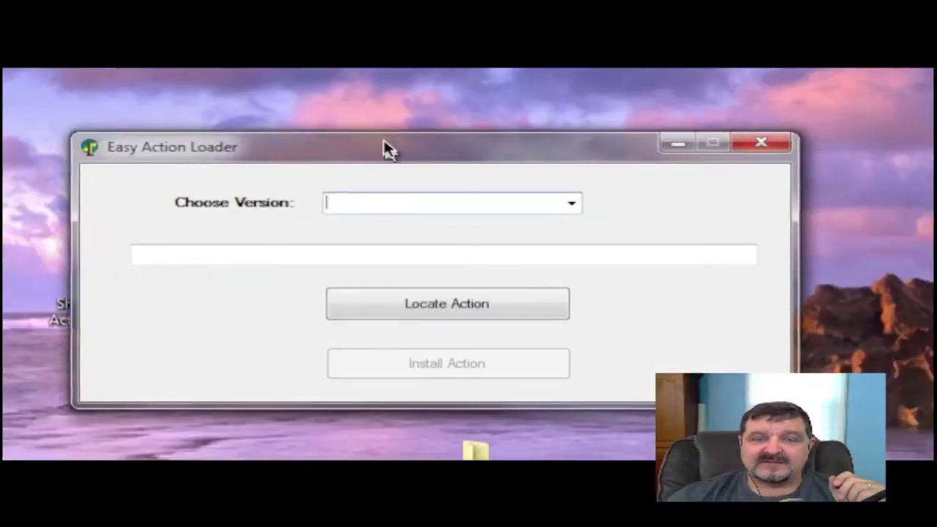
pyautogui.click(568, 204)
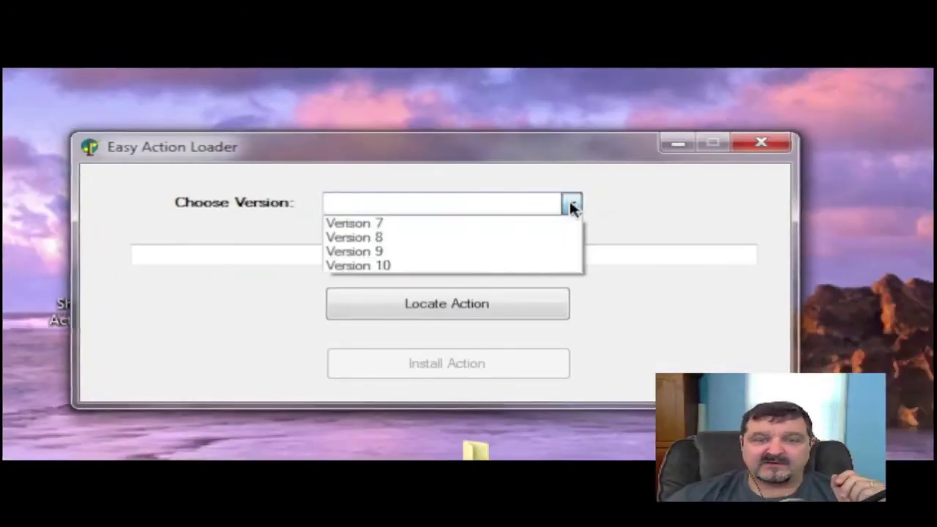
pyautogui.click(391, 265)
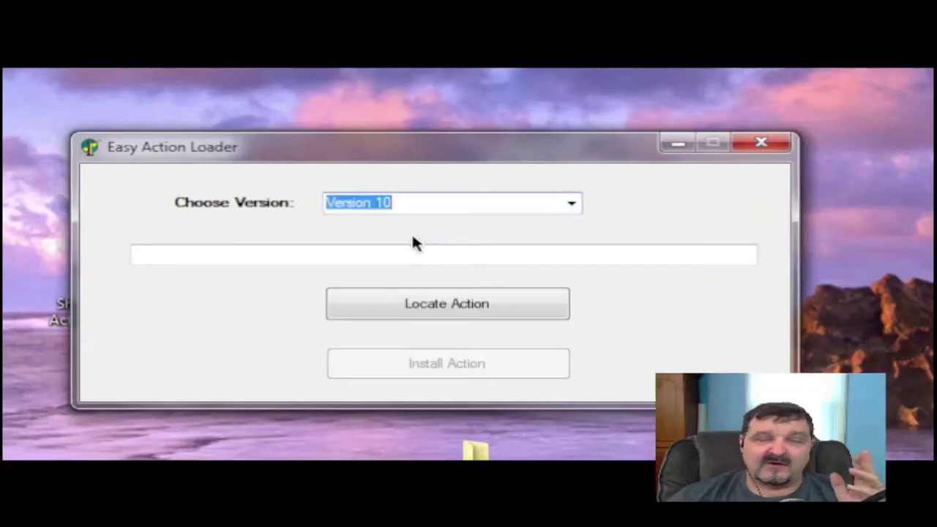
# - Locate the action to install by choosing the CoffeeShop Sharpen subfolder within Actions\CoffeeShop_Sharpen on the desktop
pyautogui.click(441, 303)
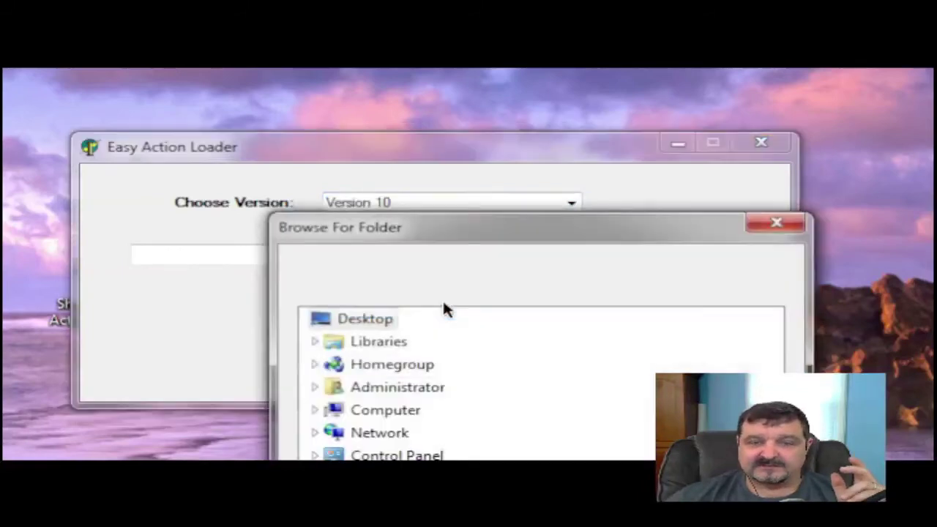
pyautogui.moveTo(444, 230); pyautogui.dragTo(392, 82)
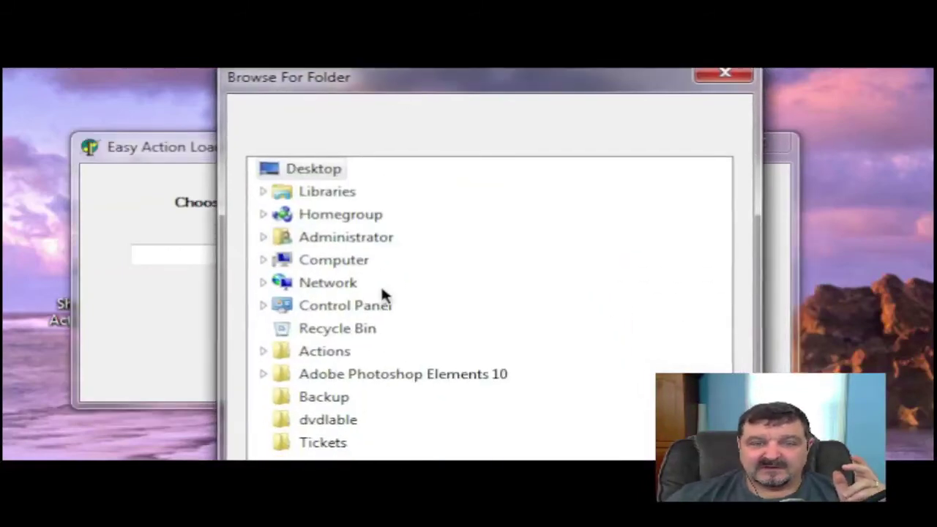
pyautogui.click(263, 352)
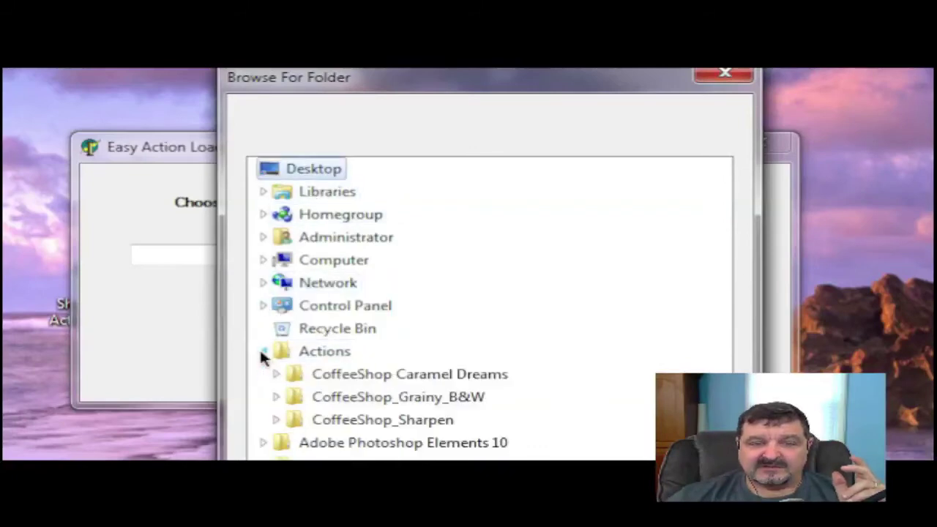
pyautogui.click(319, 417)
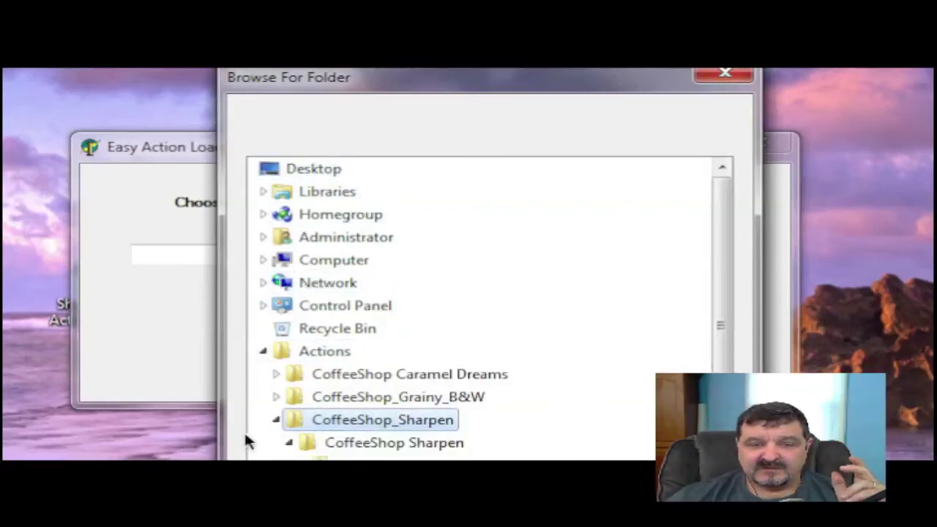
pyautogui.click(357, 443)
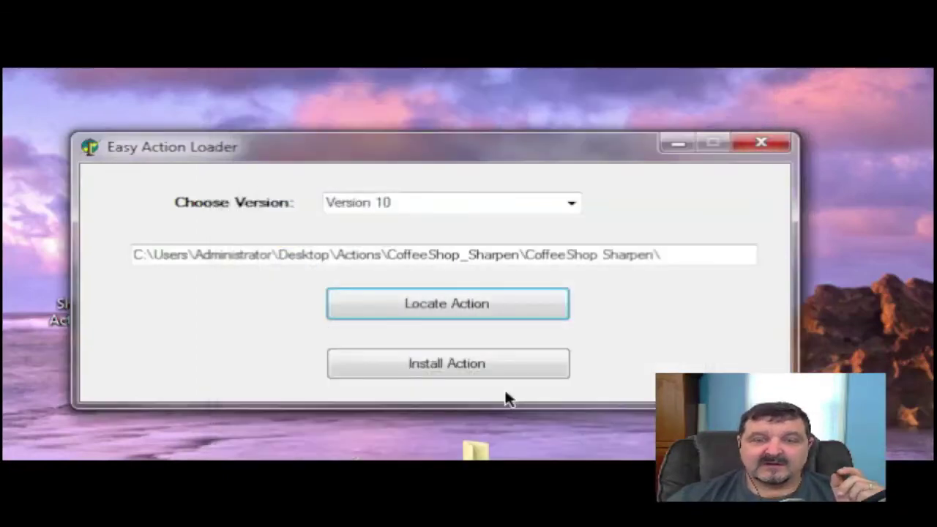
# - Install the CoffeeShop Sharpen action, dismiss the confirmation, and close Easy Action Loader
pyautogui.click(446, 369)
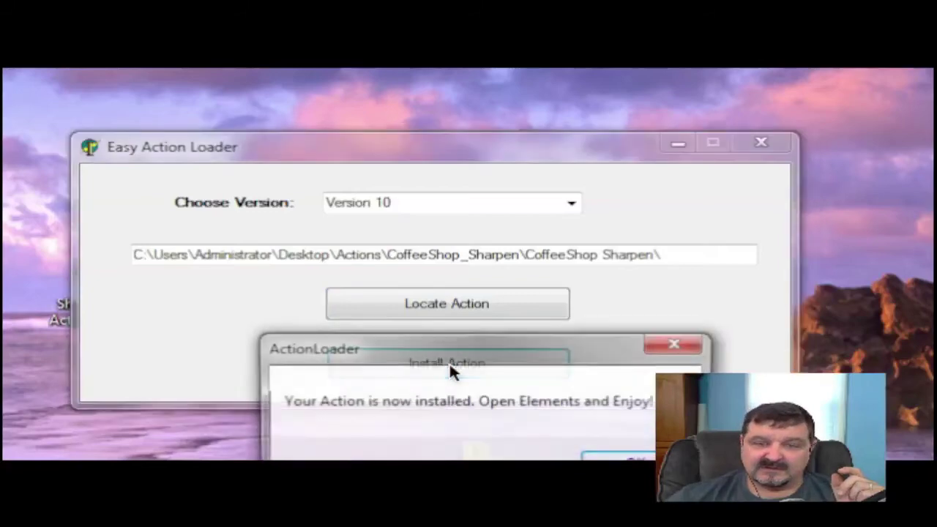
pyautogui.moveTo(458, 362); pyautogui.dragTo(454, 285)
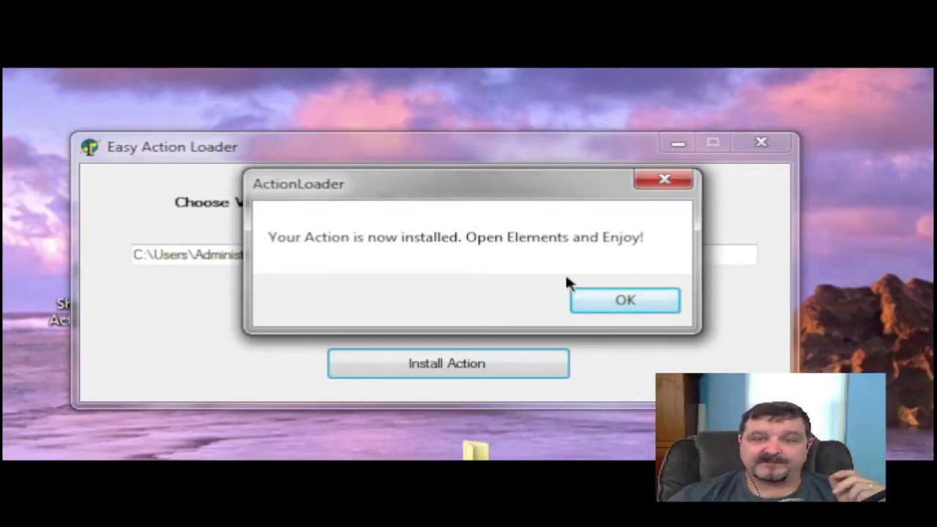
pyautogui.click(627, 300)
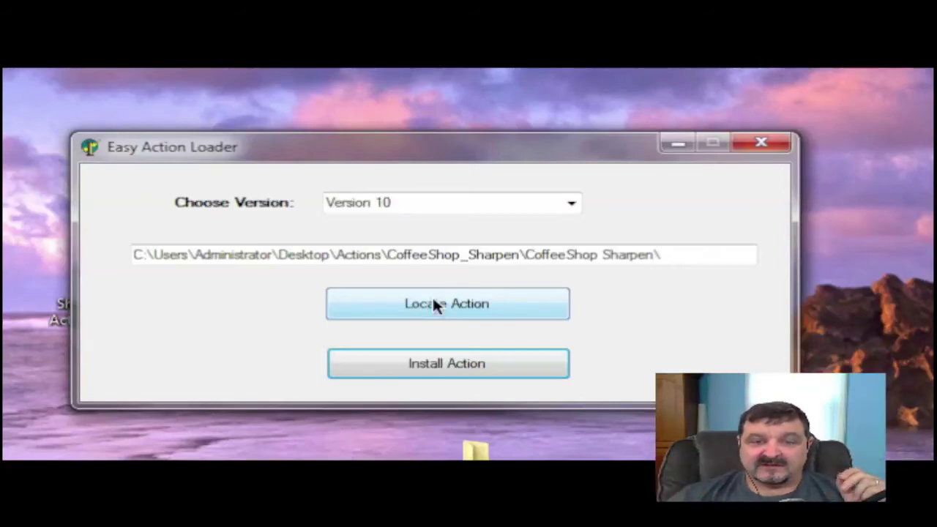
pyautogui.click(762, 144)
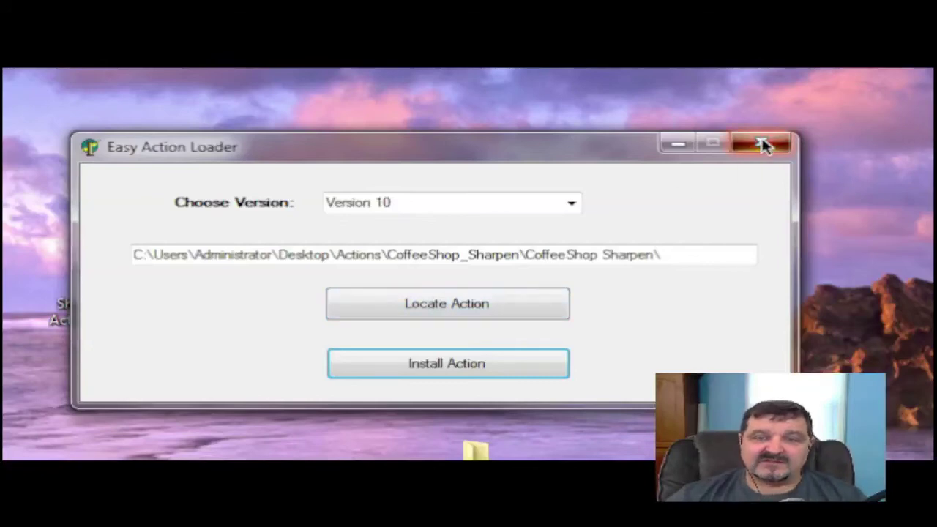